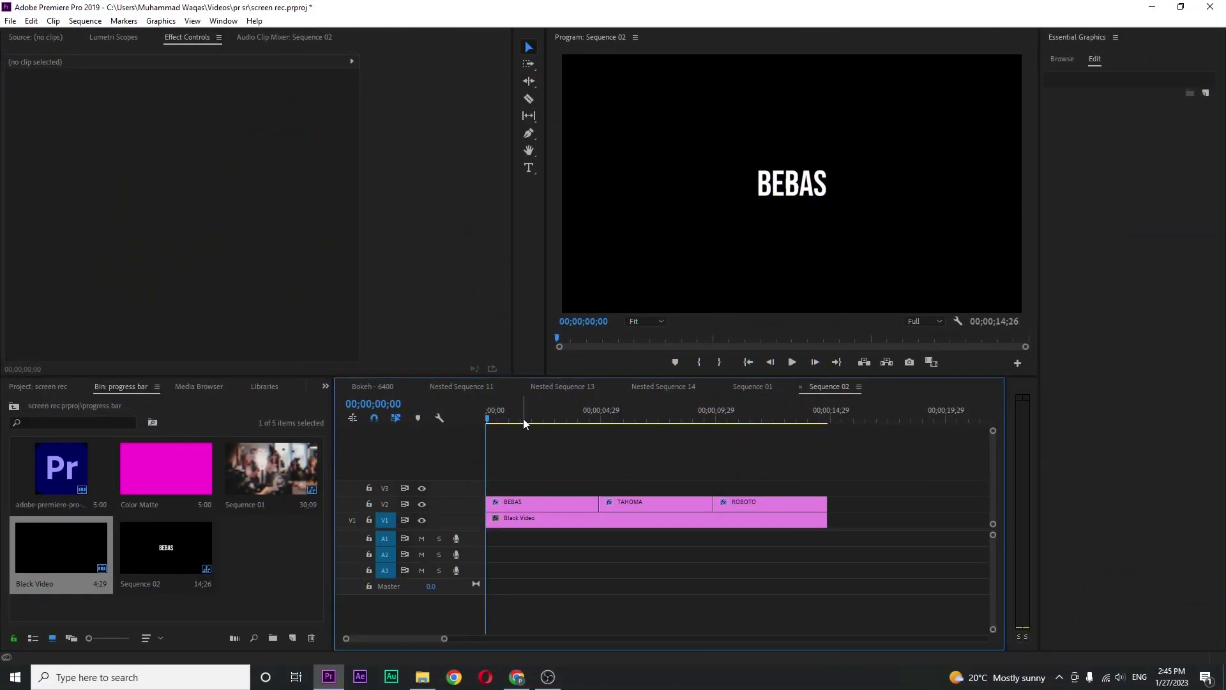
Preview the titles and inspect the TAHOMA clip's text layer, which uses Tahoma Bold.
mouse_move(564, 418)
left_mouse_down()
mouse_move(739, 417)
mouse_move(581, 416)
mouse_move(692, 415)
mouse_move(632, 412)
left_mouse_up()
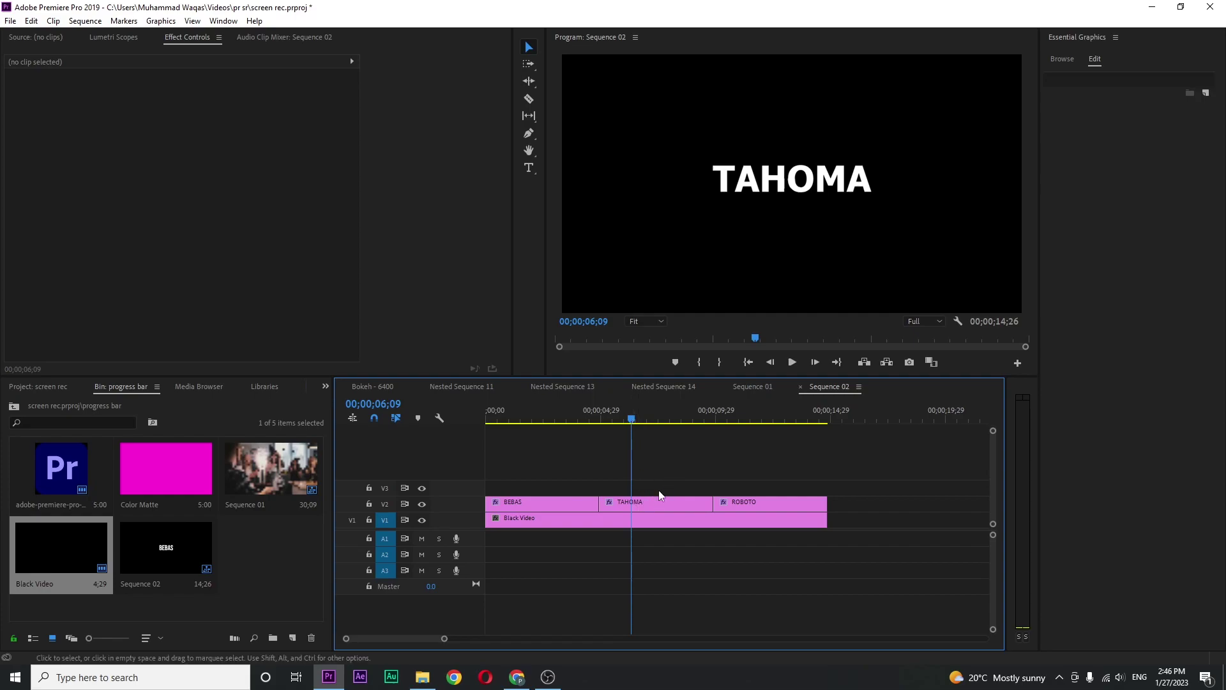
left_click(641, 505)
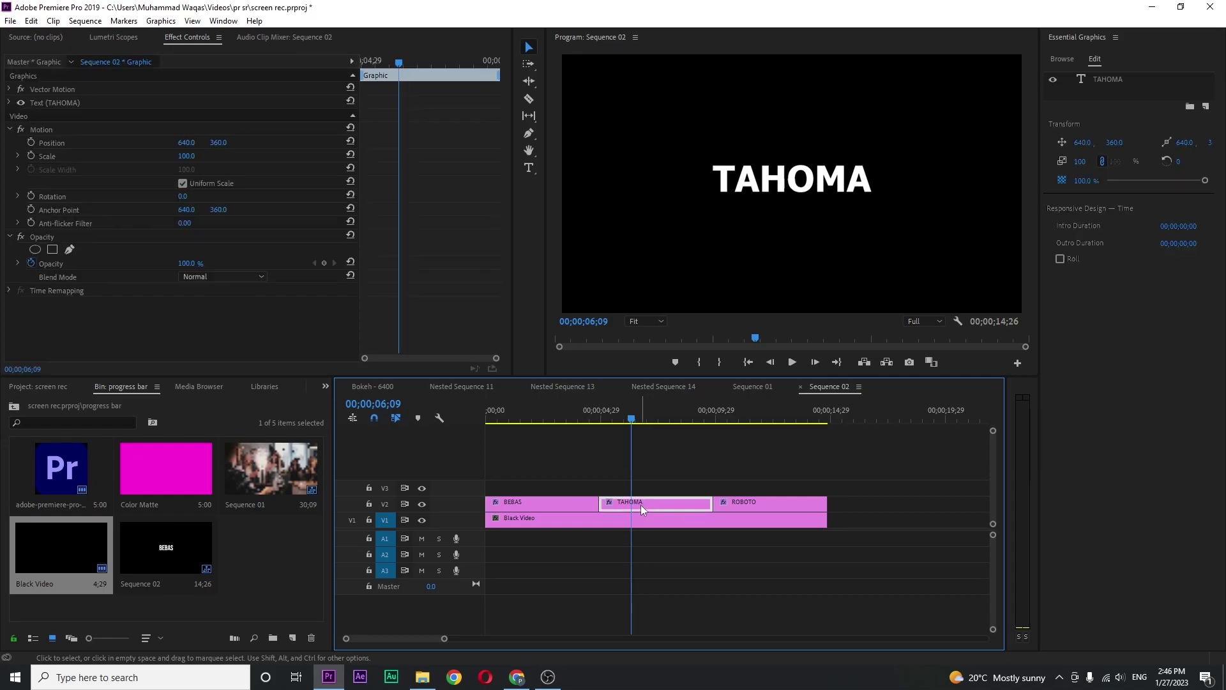
left_click(1123, 77)
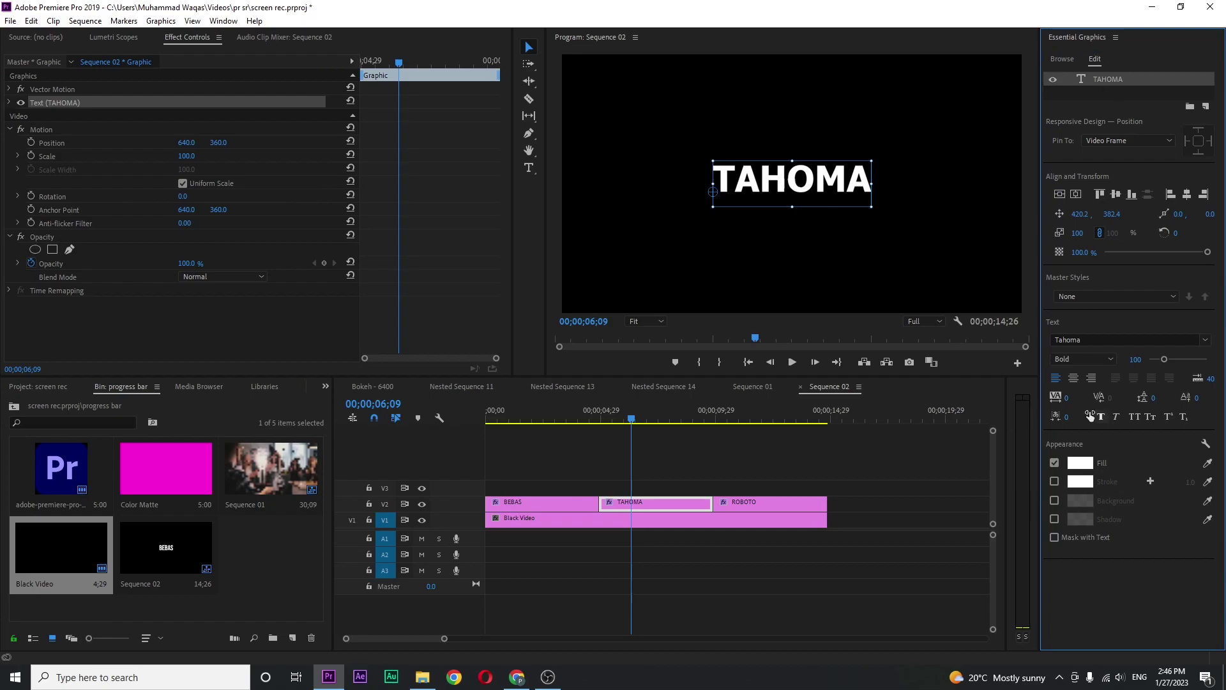
left_click(718, 416)
left_click_drag(718, 416, 687, 419)
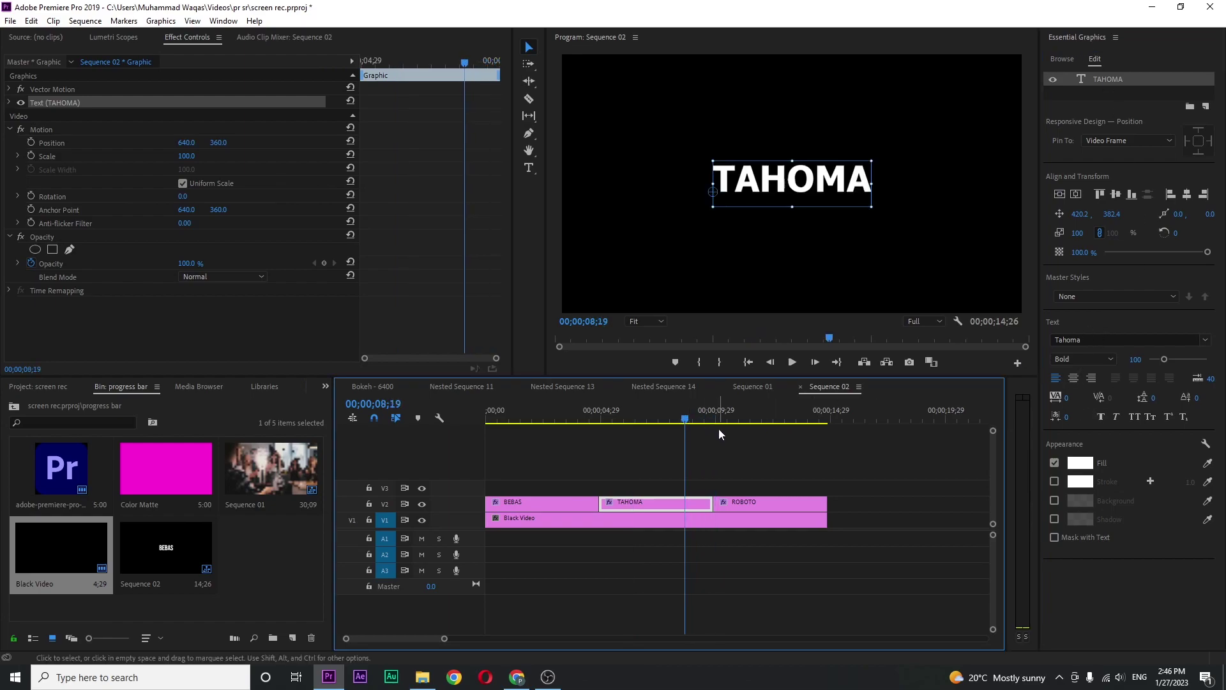
left_click(718, 446)
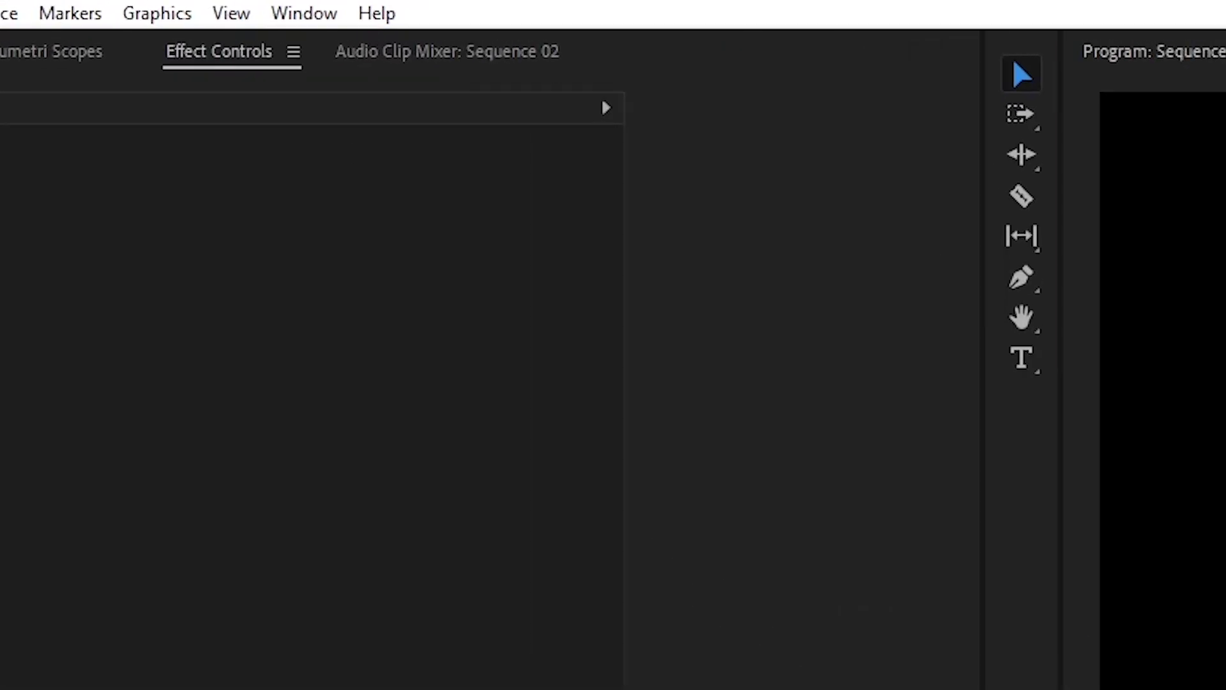
left_click(161, 20)
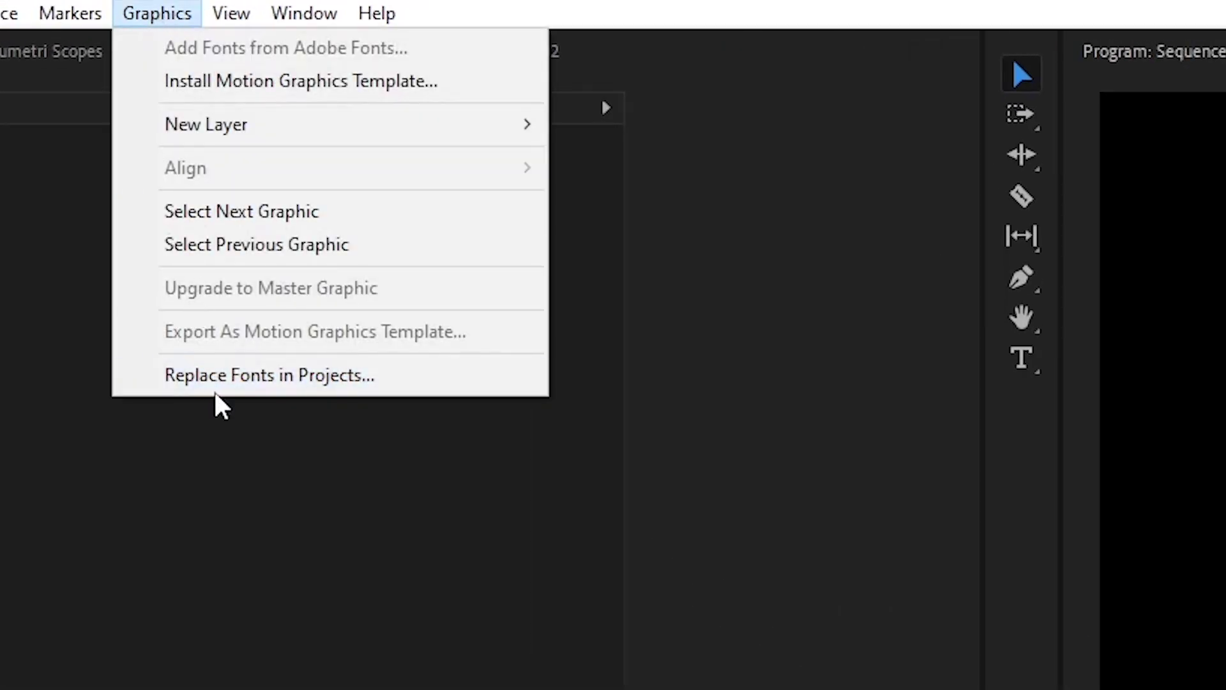
In Replace Fonts in Projects, swap Bebas Neue, Roboto Thin and Tahoma Bold for Arial Regular.
left_click(321, 378)
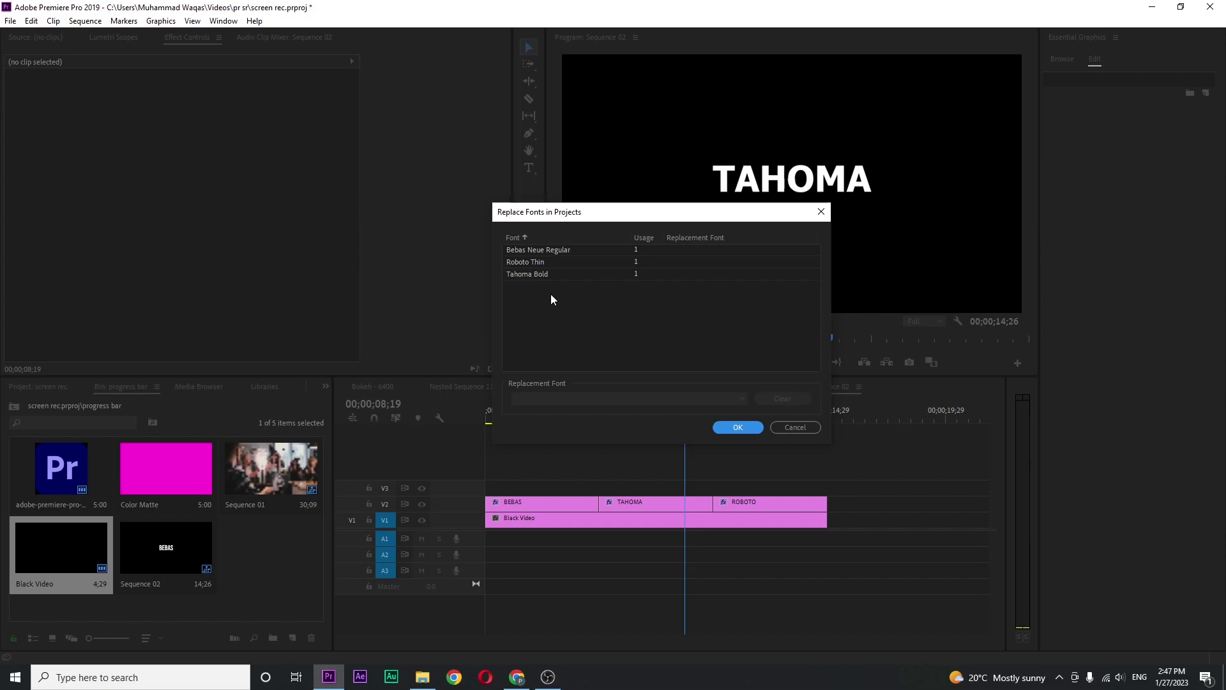
left_click_drag(590, 292, 534, 251)
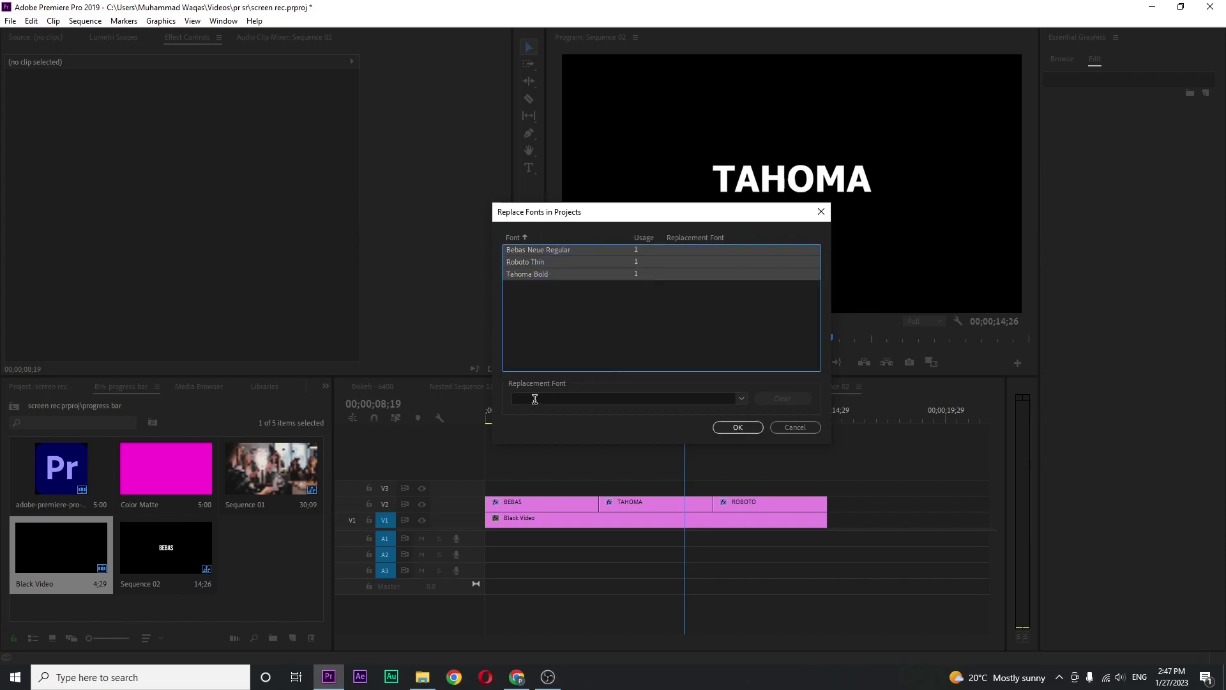
left_click(574, 397)
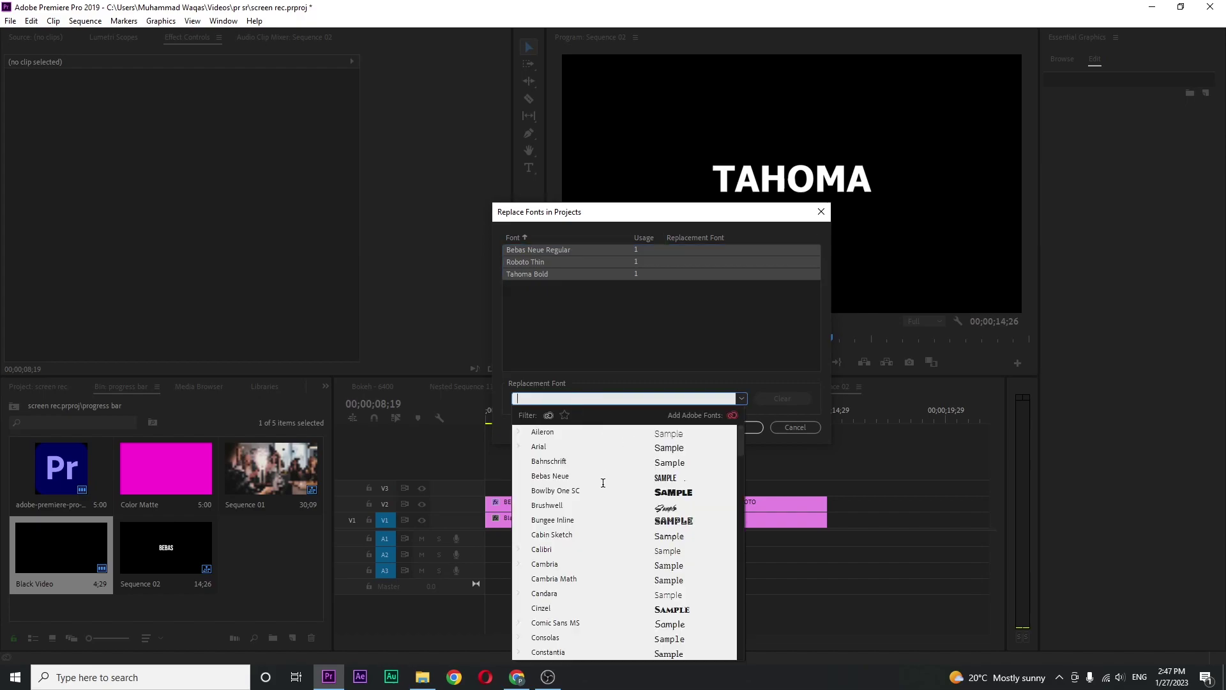
scroll(602, 484, "down", 2)
scroll(600, 494, "up", 2)
left_click(544, 448)
left_click(738, 428)
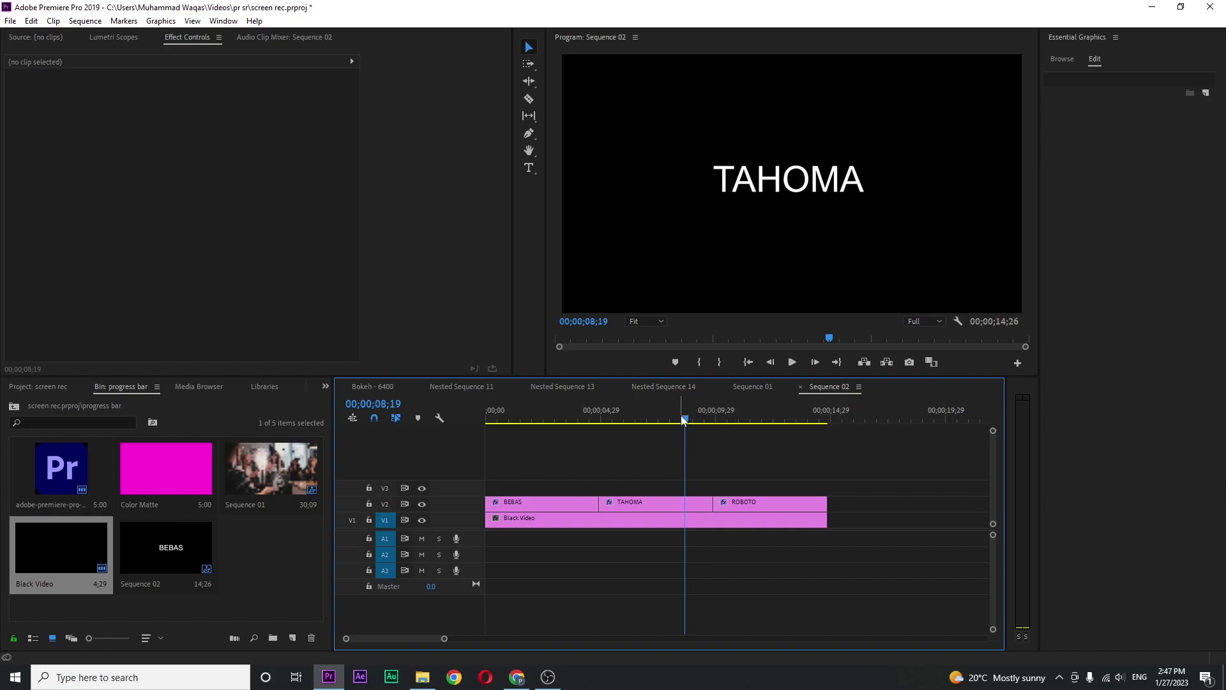
left_click_drag(679, 422, 553, 426)
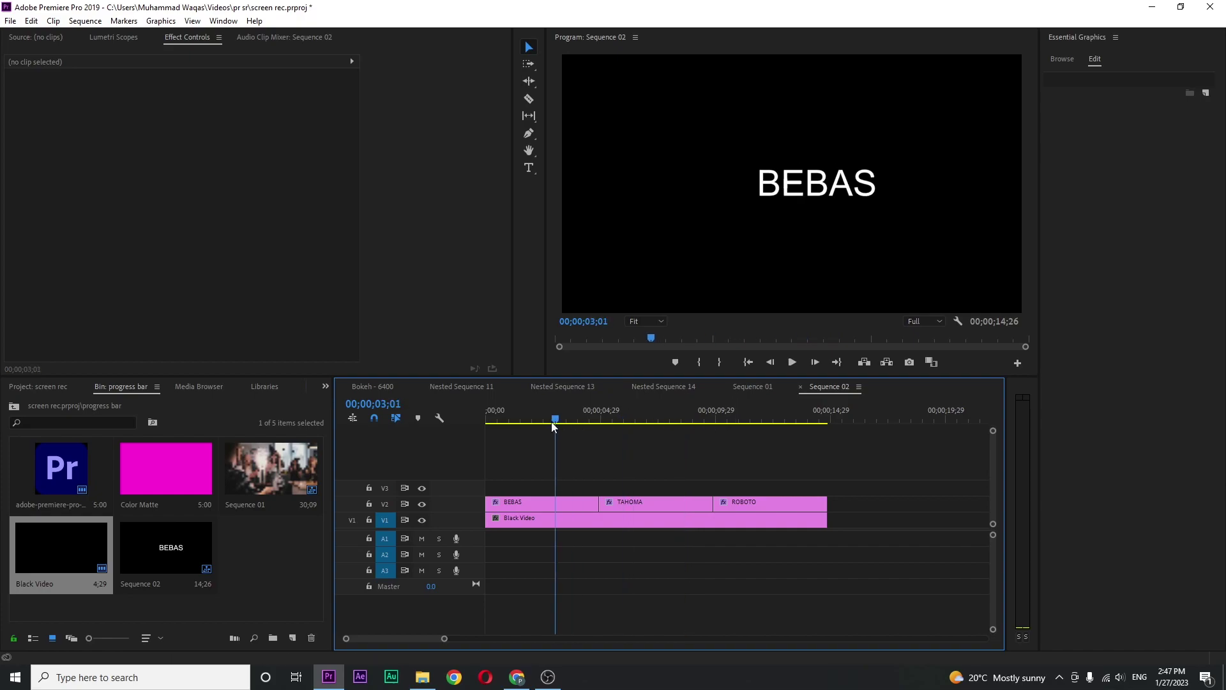
left_click(586, 504)
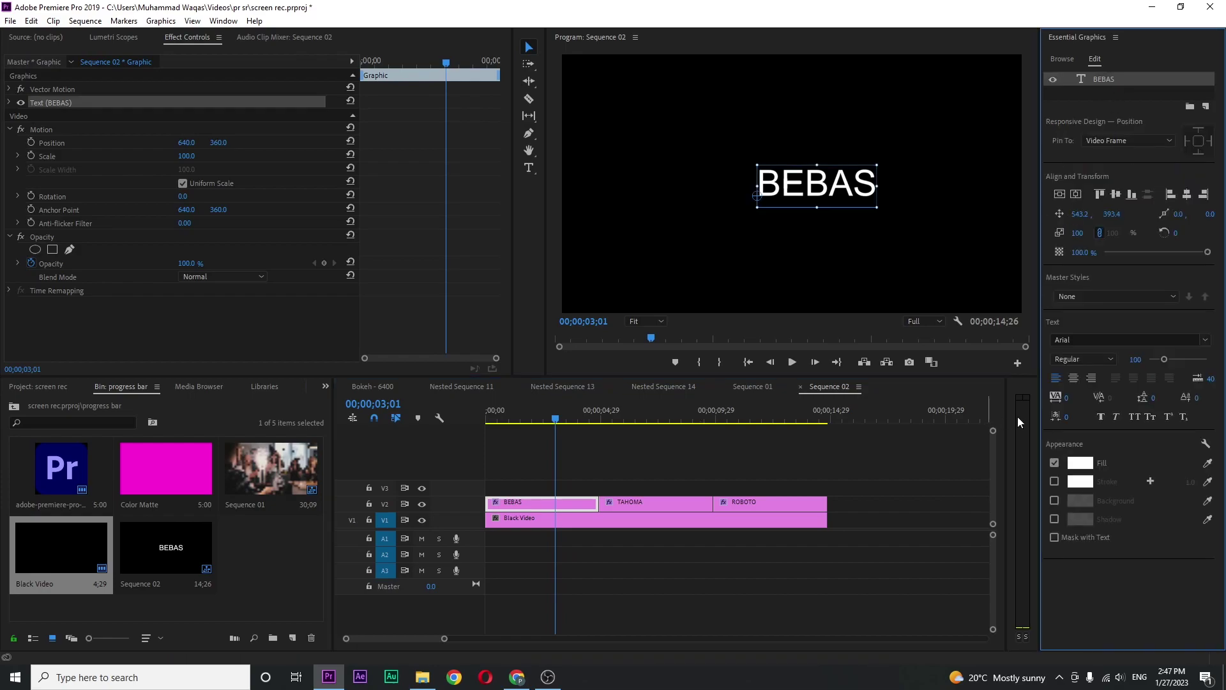
left_click(673, 418)
left_click(684, 500)
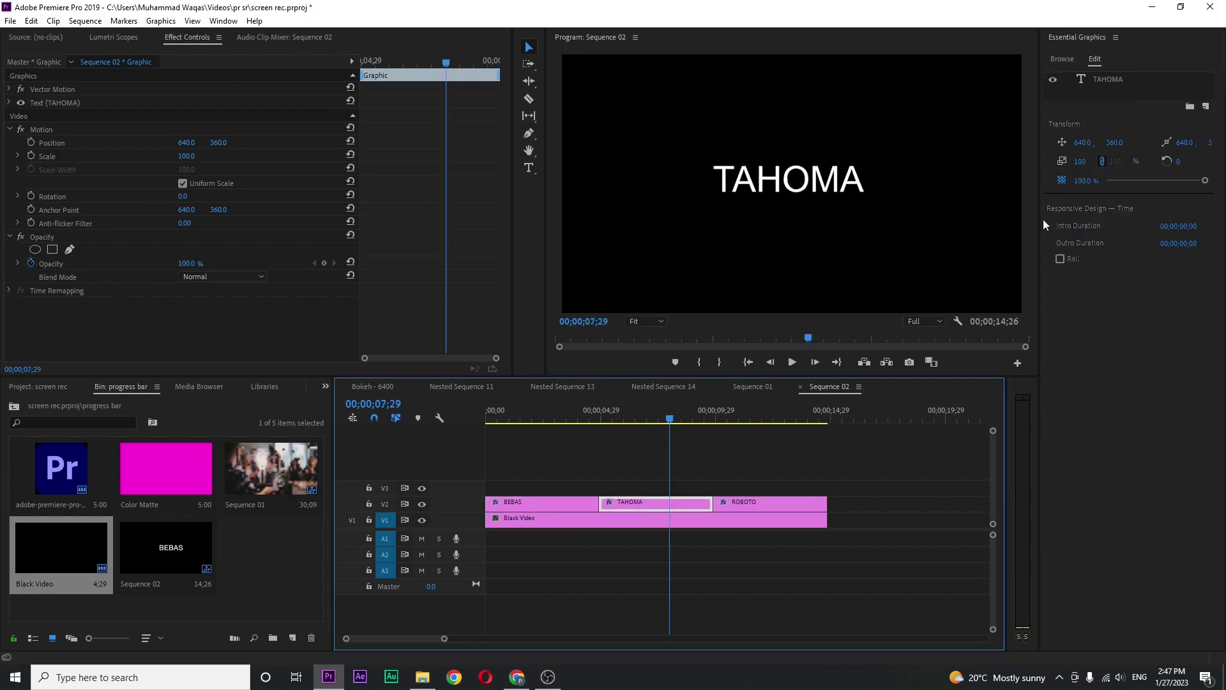
left_click(728, 420)
left_click(766, 501)
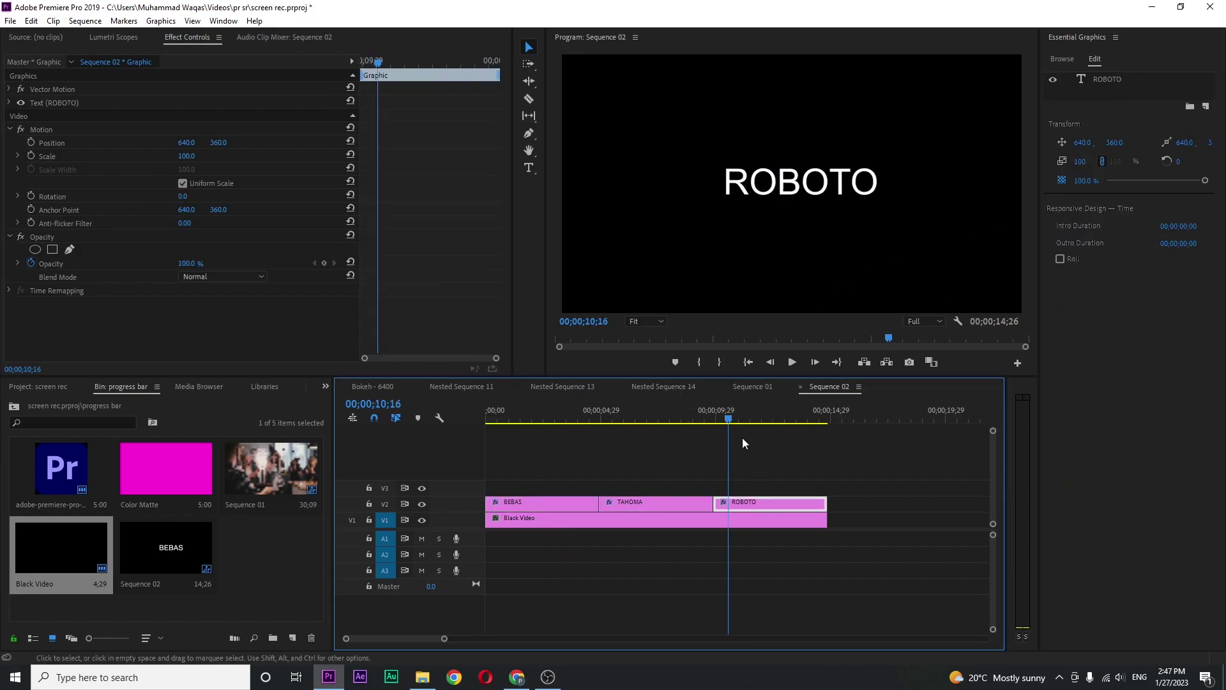
left_click_drag(544, 420, 530, 420)
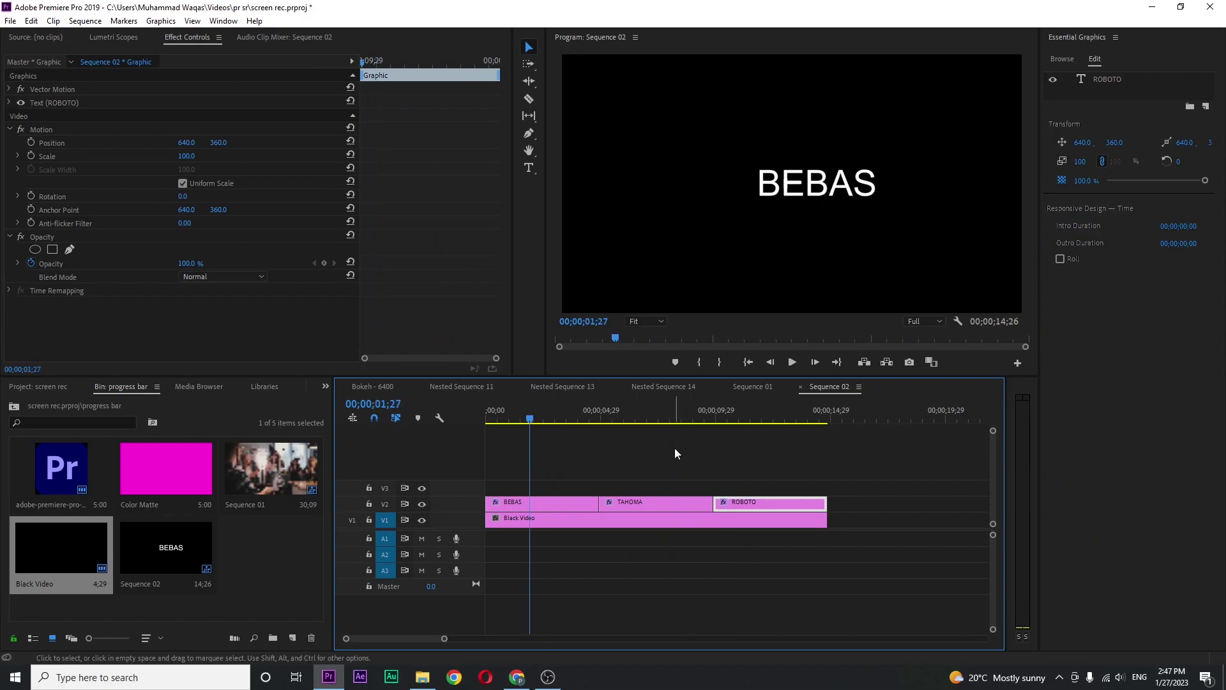